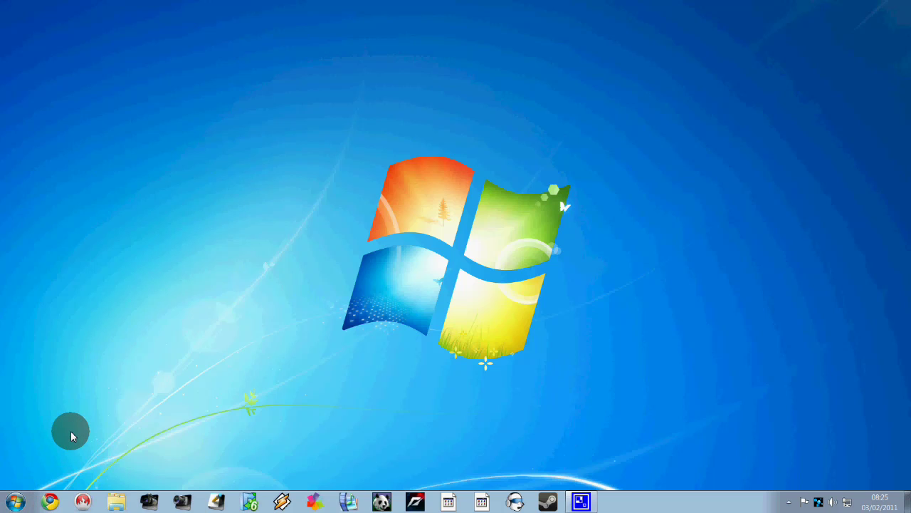
Open the Nero launcher, go to the Data category and set the disc type to CD
click(81, 502)
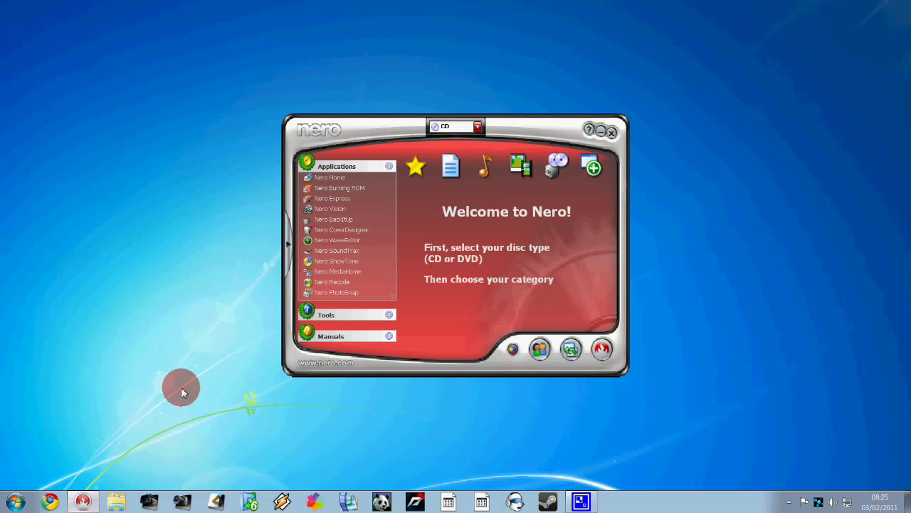
click(450, 166)
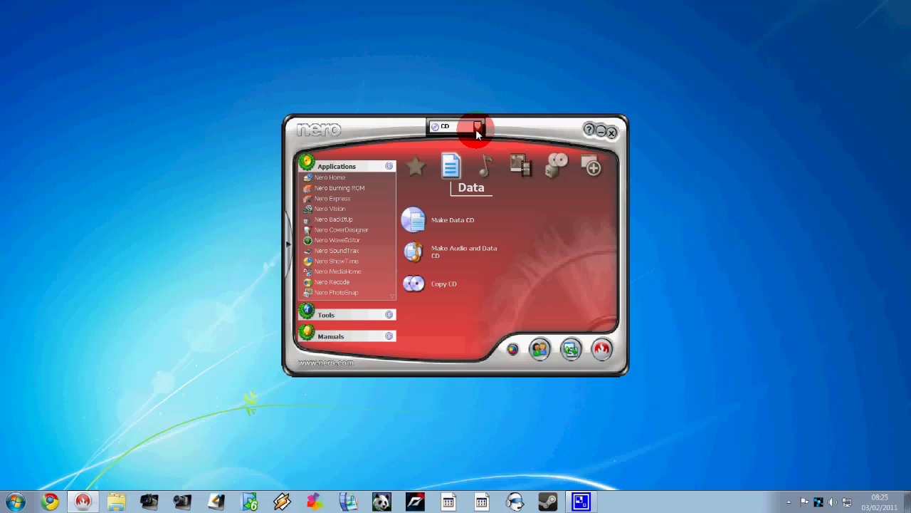
click(477, 129)
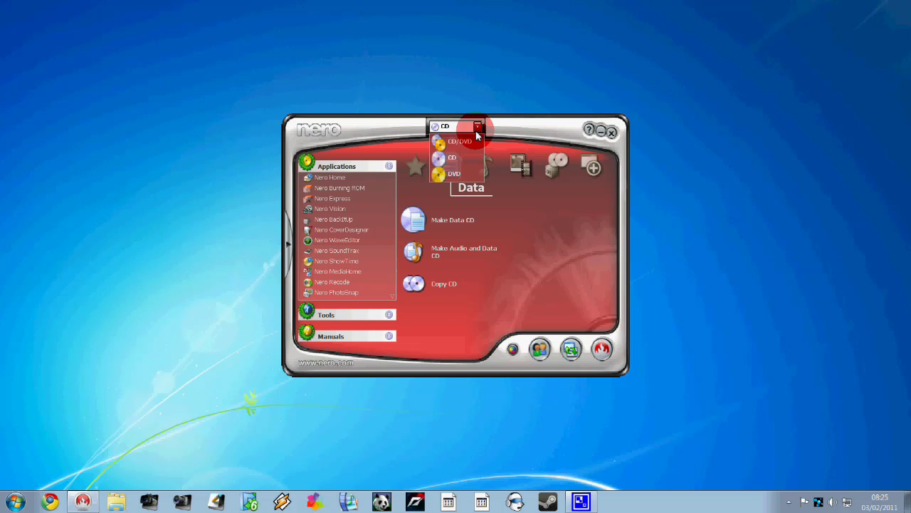
click(457, 164)
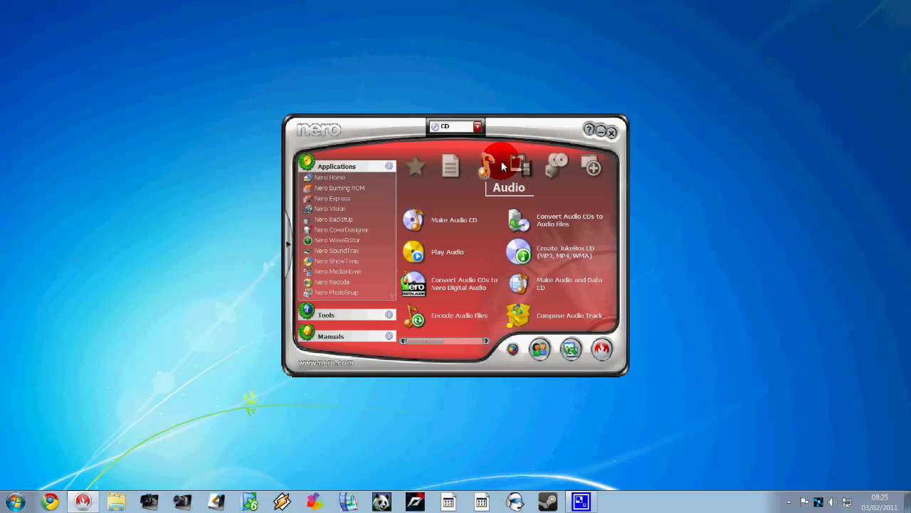
Look through the other project categories and start a Make Data CD project from the Data category in Nero Express
mouse_move(520, 166)
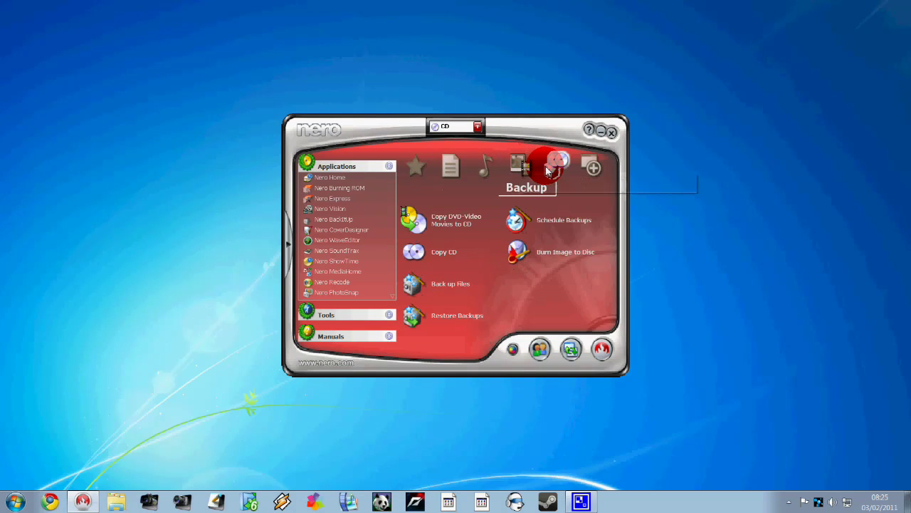
mouse_move(583, 176)
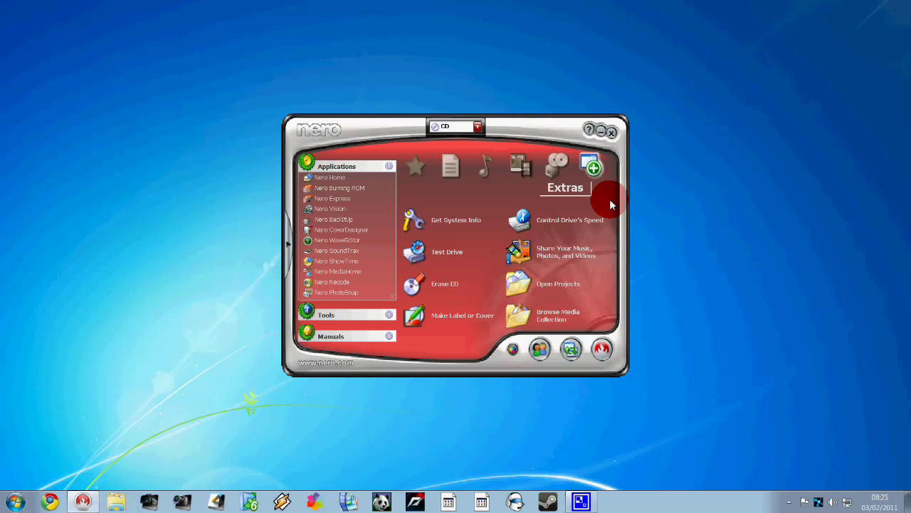
mouse_move(453, 171)
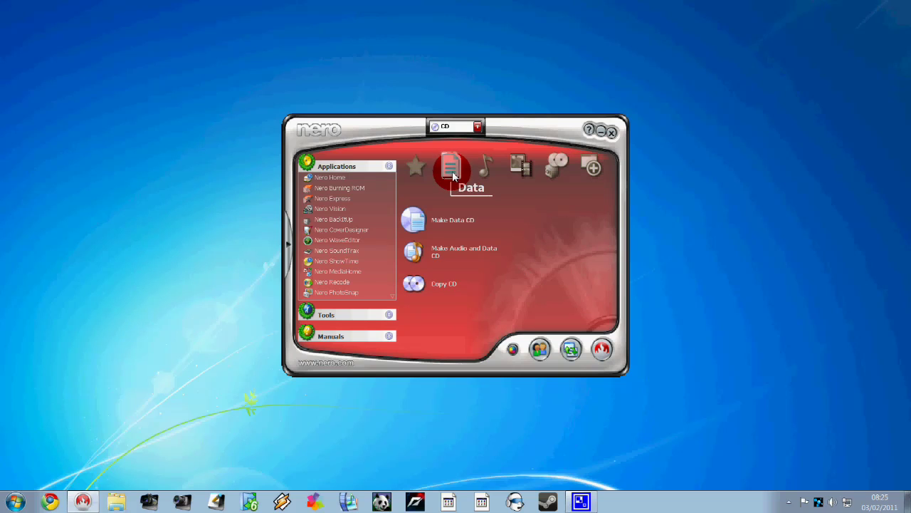
mouse_move(466, 214)
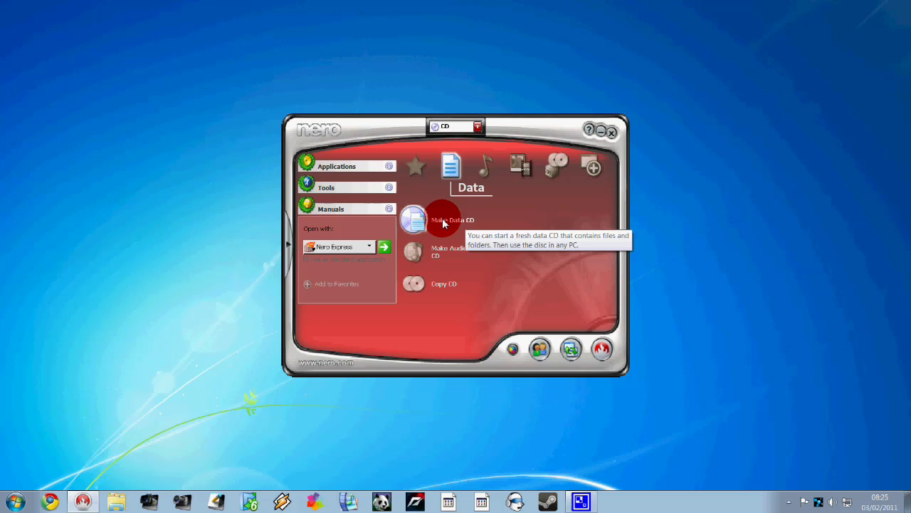
click(443, 220)
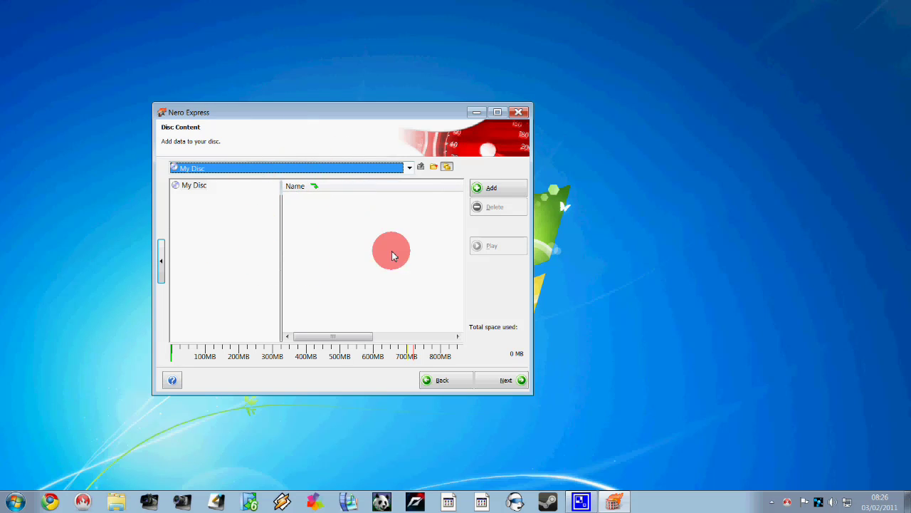
Add the files Boo, DingDong and cdr50s.dll from the Nero 7 Core folder to the disc content
click(505, 192)
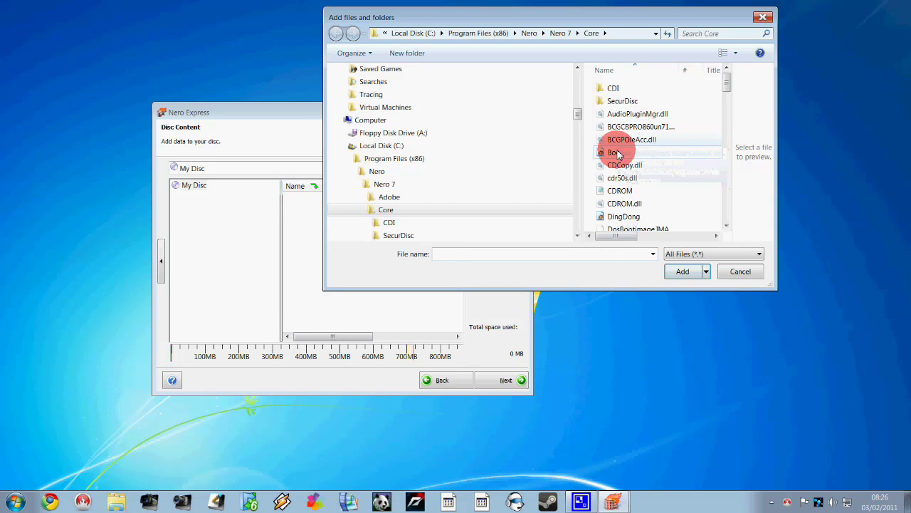
click(614, 152)
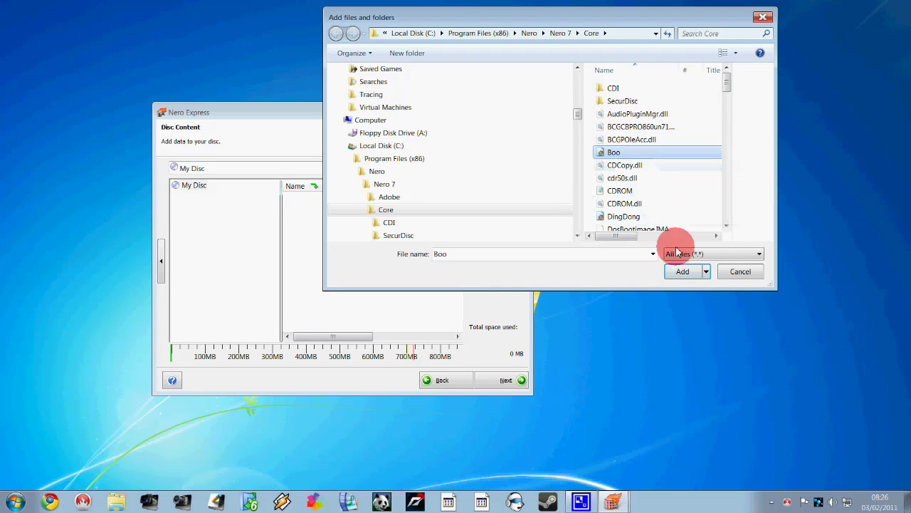
click(683, 273)
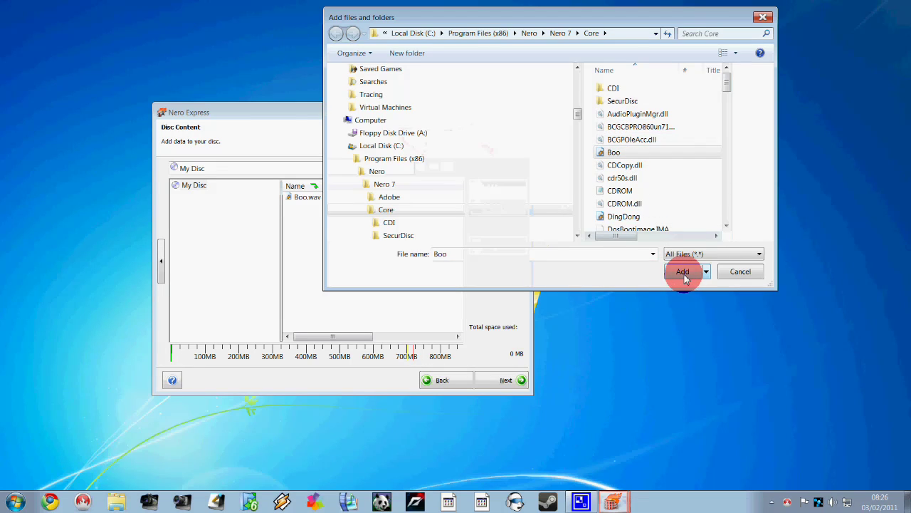
click(635, 222)
click(683, 271)
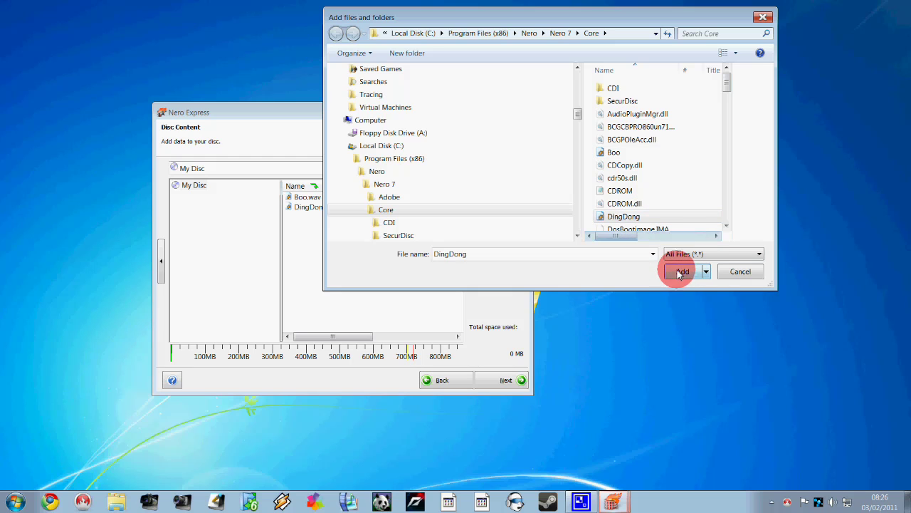
click(645, 178)
click(682, 272)
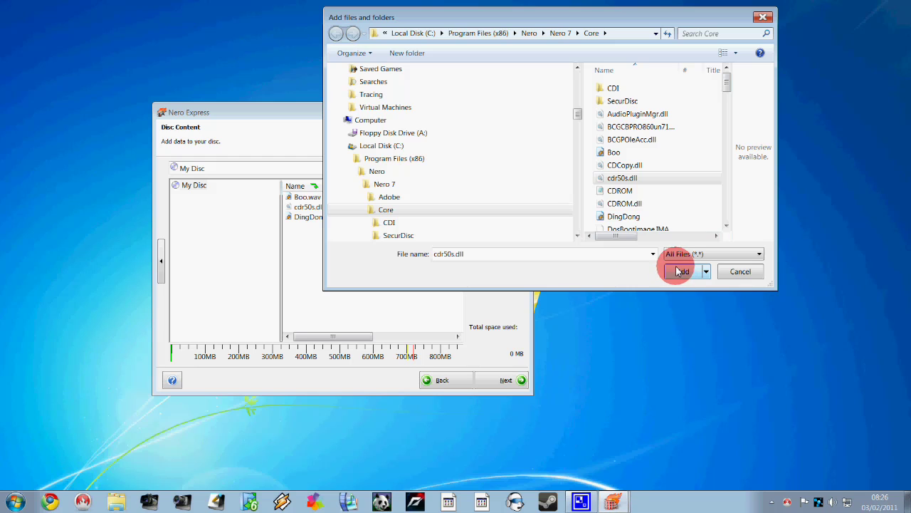
Add the consecutive files from em2v.dll through GenUDF2.dll to the disc content and finish adding files
click(726, 226)
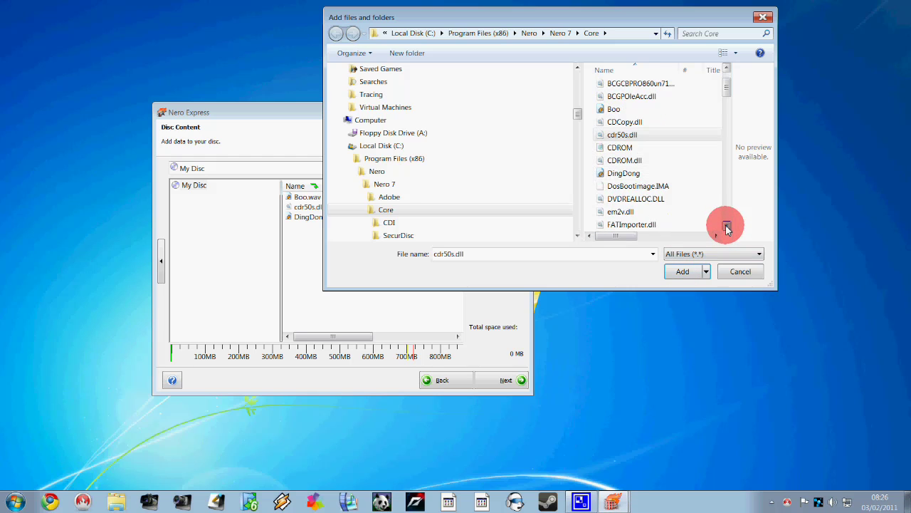
click(727, 226)
click(727, 226)
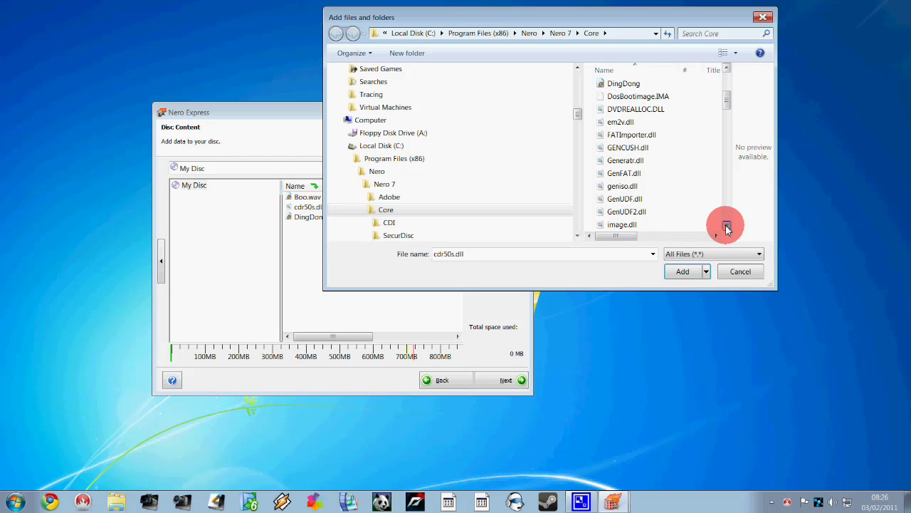
click(623, 124)
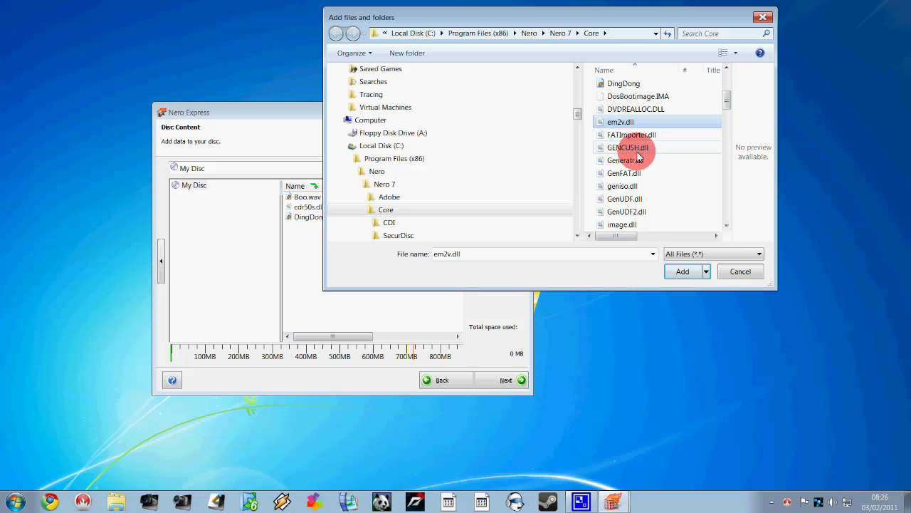
shift+click(624, 212)
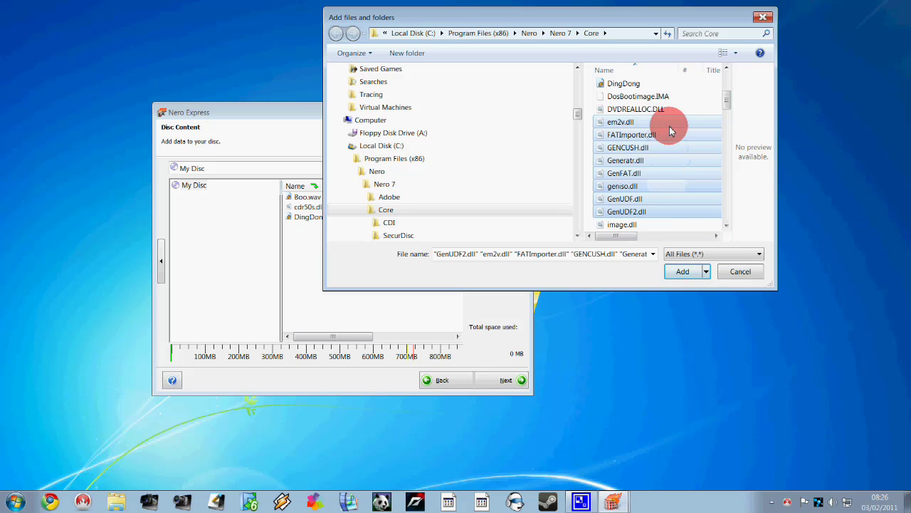
click(685, 272)
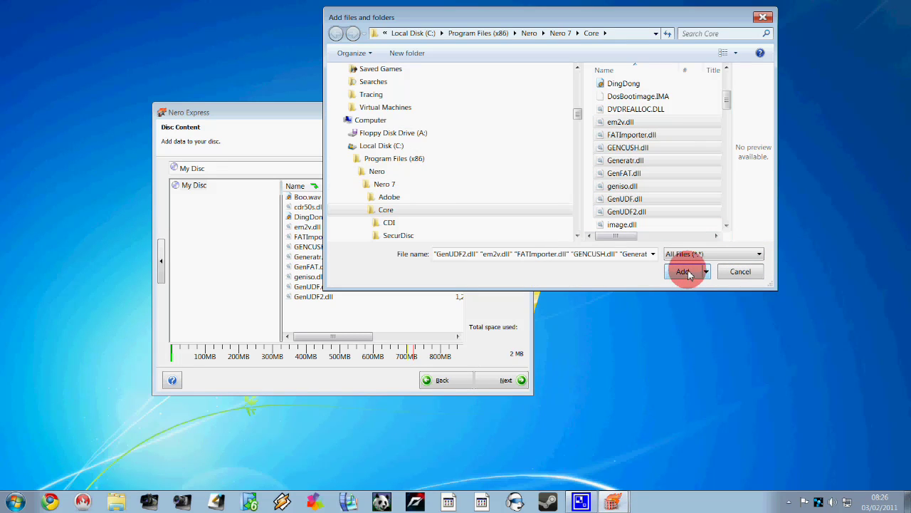
click(736, 270)
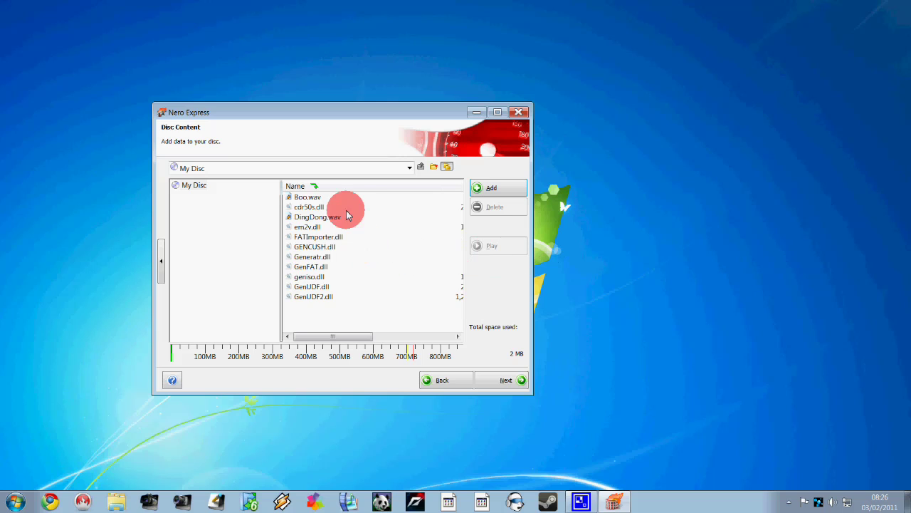
Remove GENCUSH.dll from the disc content and confirm the removal
click(311, 247)
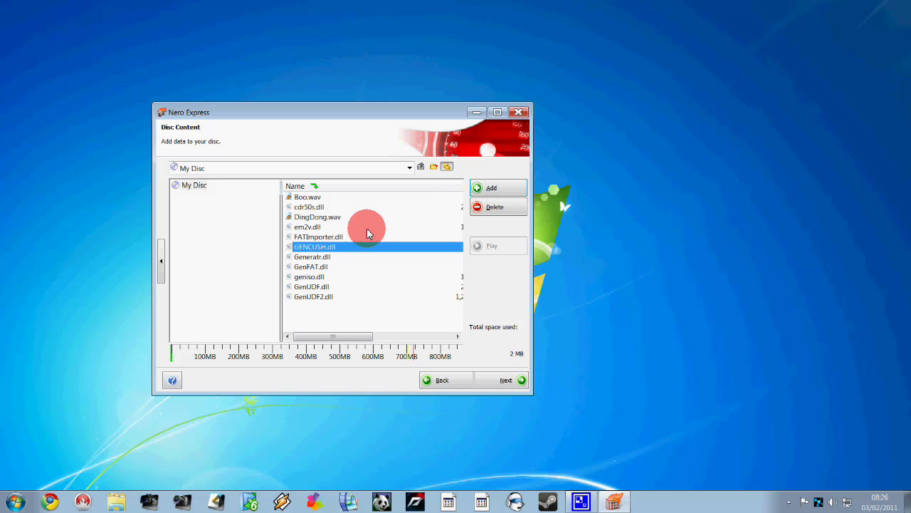
click(497, 209)
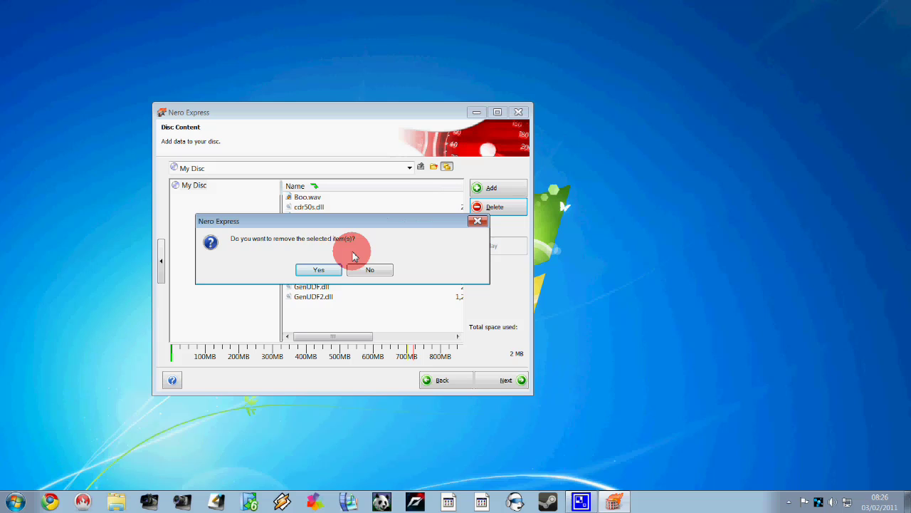
click(318, 270)
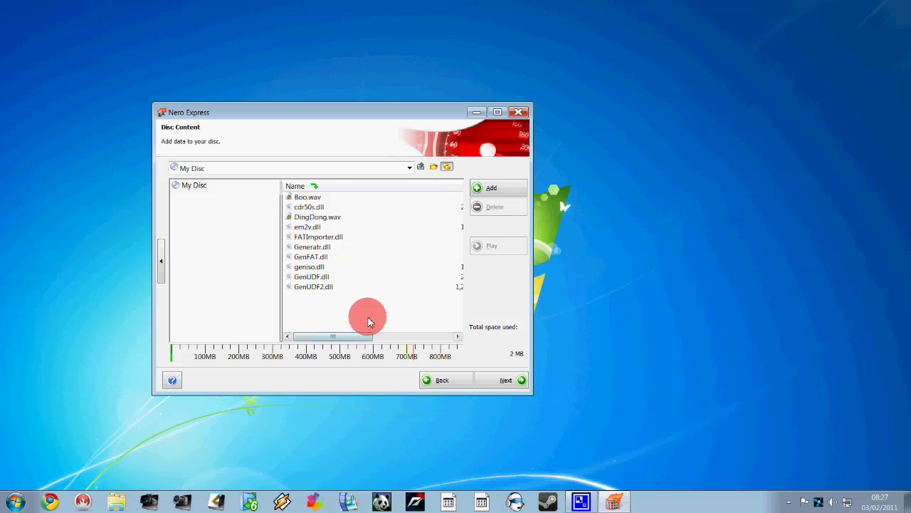
Proceed to the final burn settings and name the disc with the owner's first name followed by BACKUP
click(508, 382)
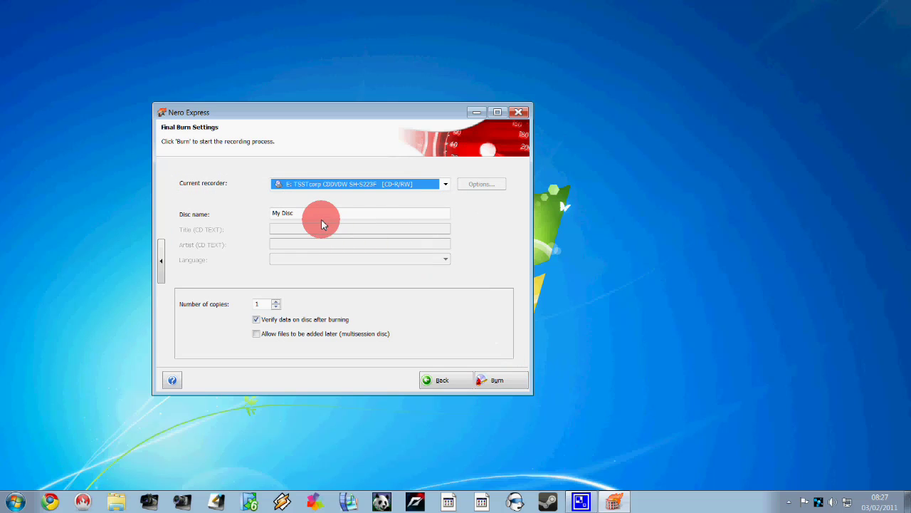
click(310, 216)
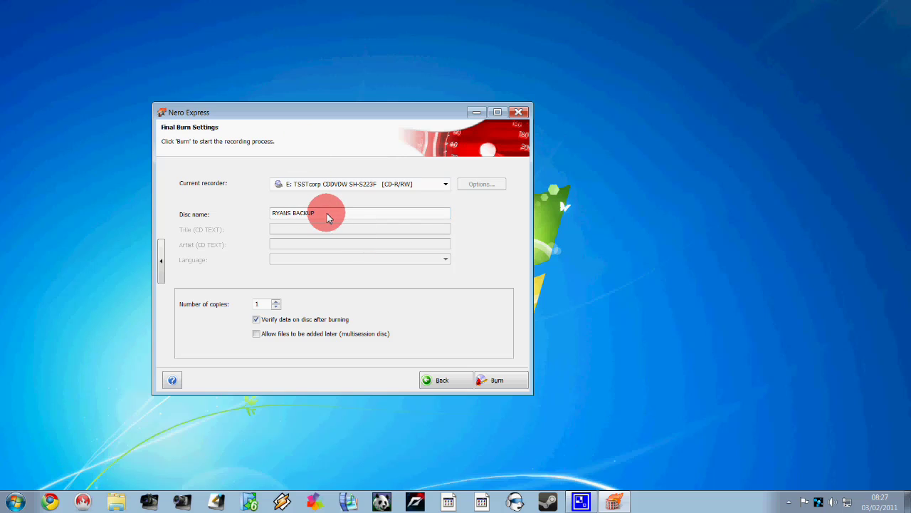
Try a higher number of copies and disabling data verification, restoring one copy and enabled verification
click(277, 303)
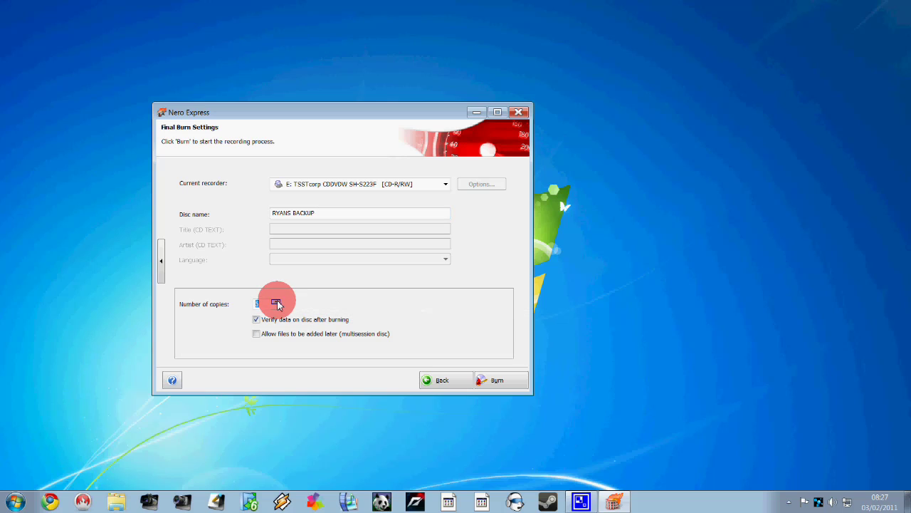
click(276, 307)
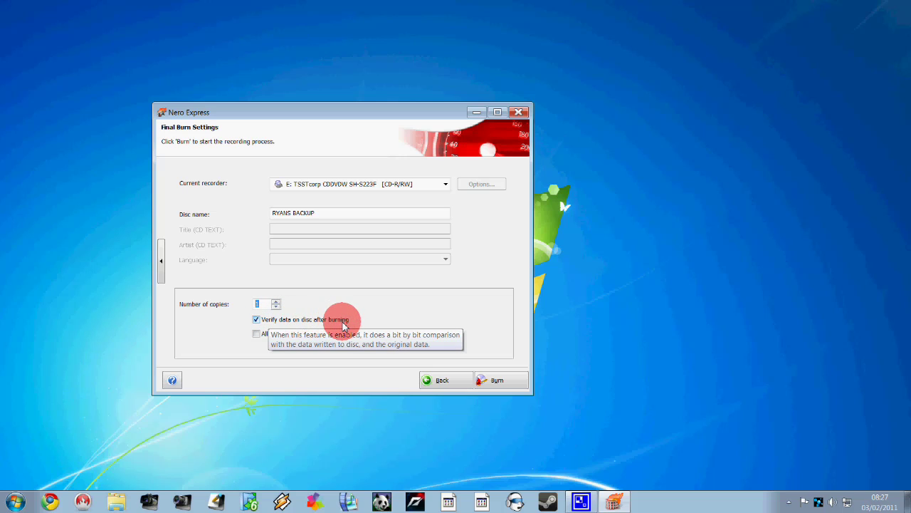
click(256, 320)
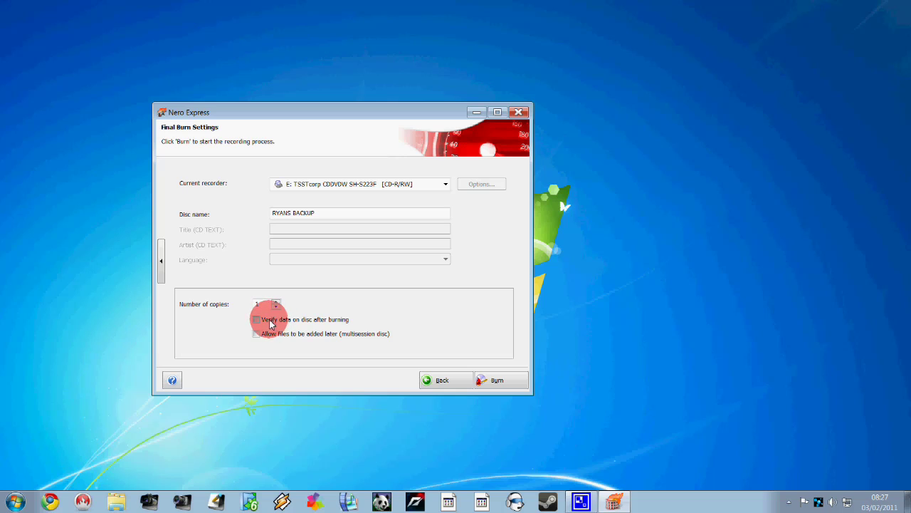
click(256, 320)
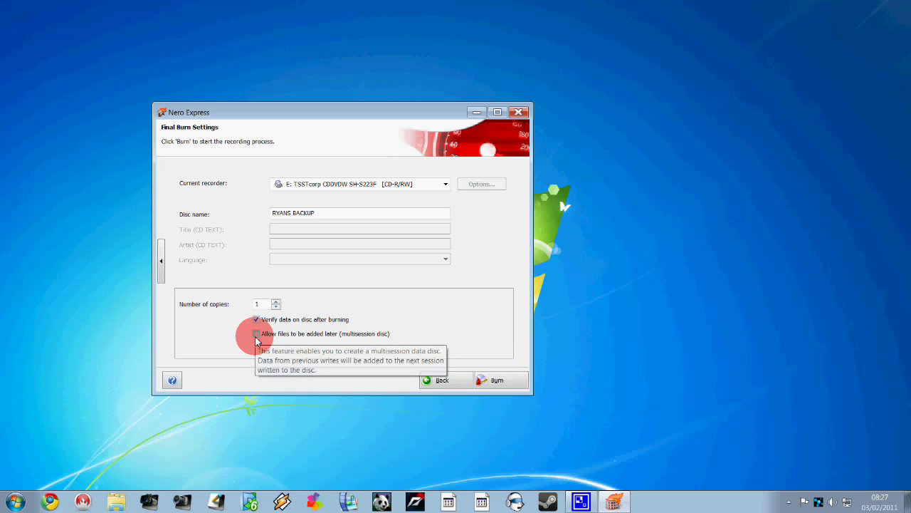
Burn the disc, acknowledge the data verification and continue past the burn report without printing or saving it
click(498, 380)
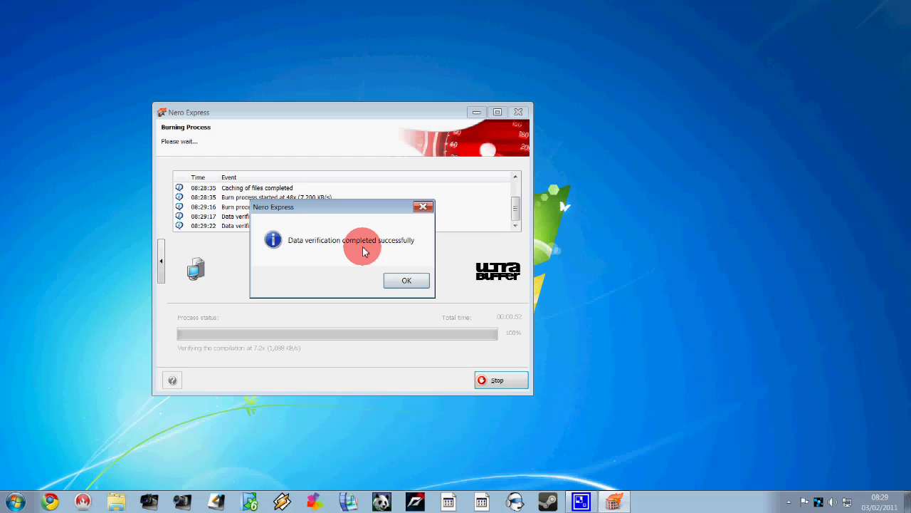
click(408, 282)
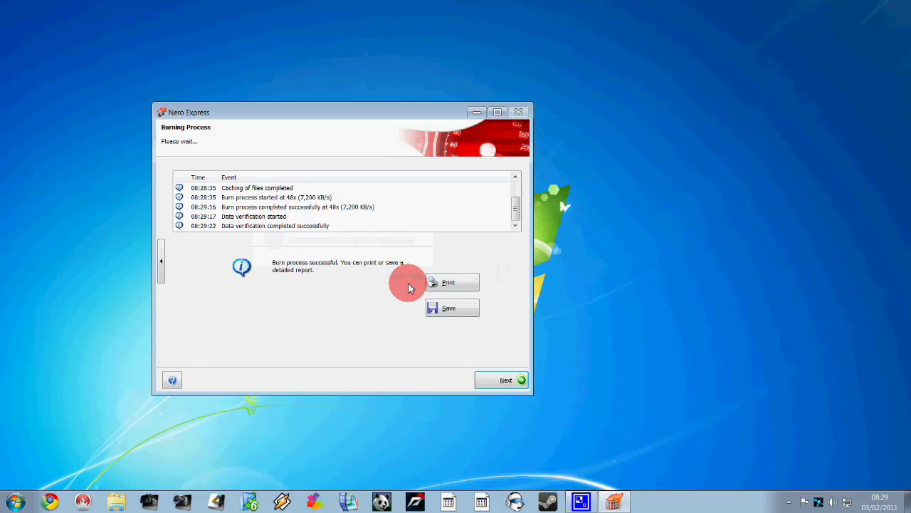
click(502, 381)
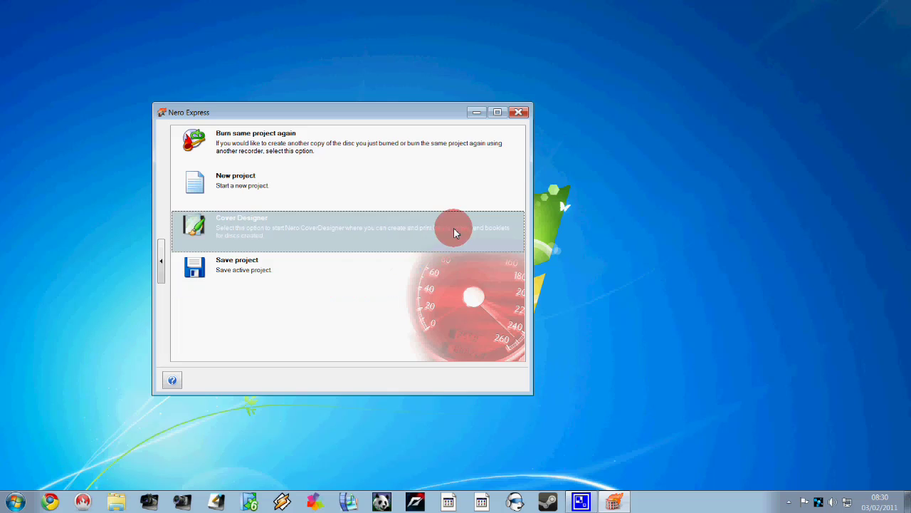
Close Nero Express without saving the project and exit the Nero launcher
click(519, 113)
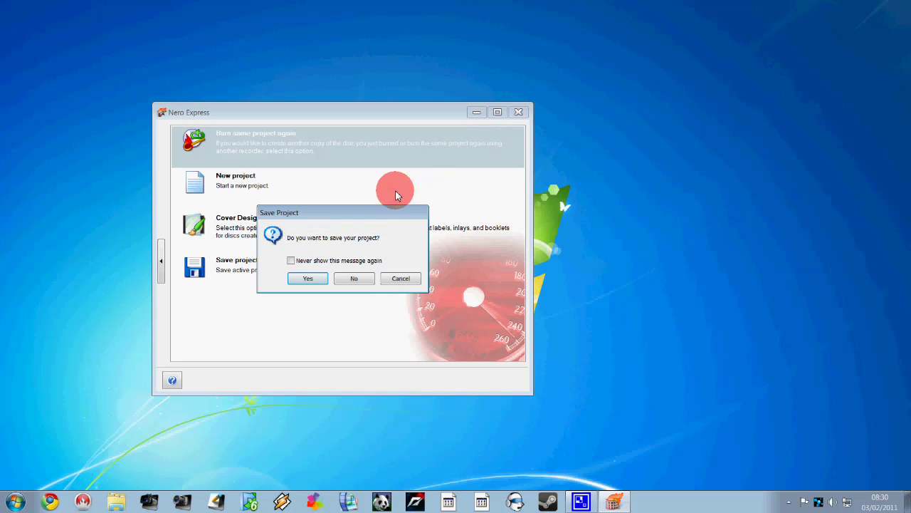
click(363, 278)
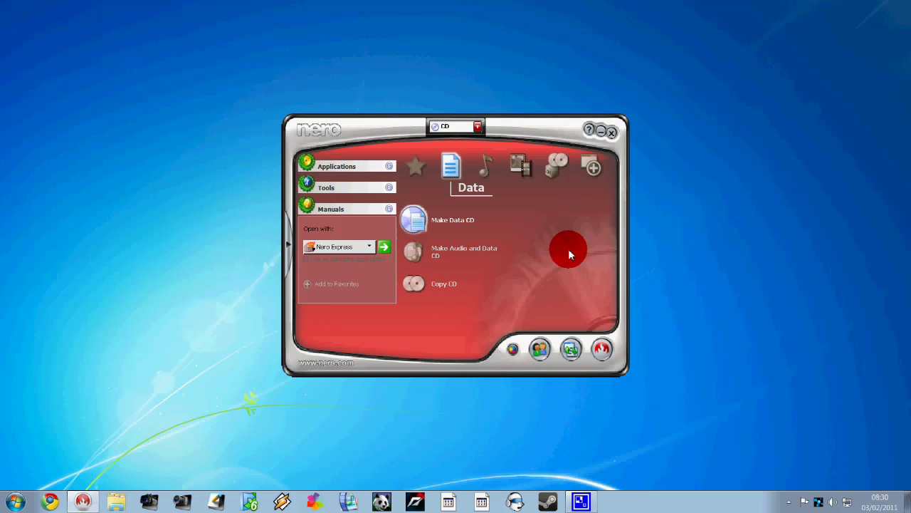
click(616, 135)
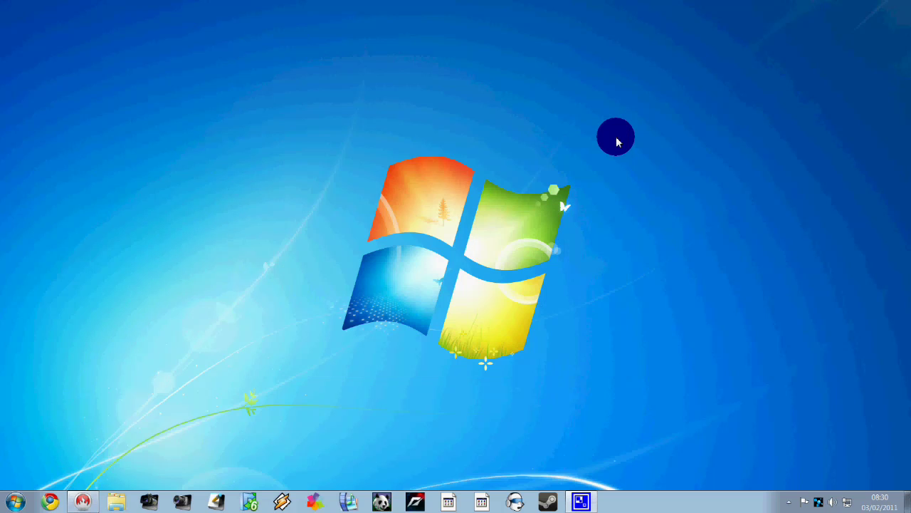